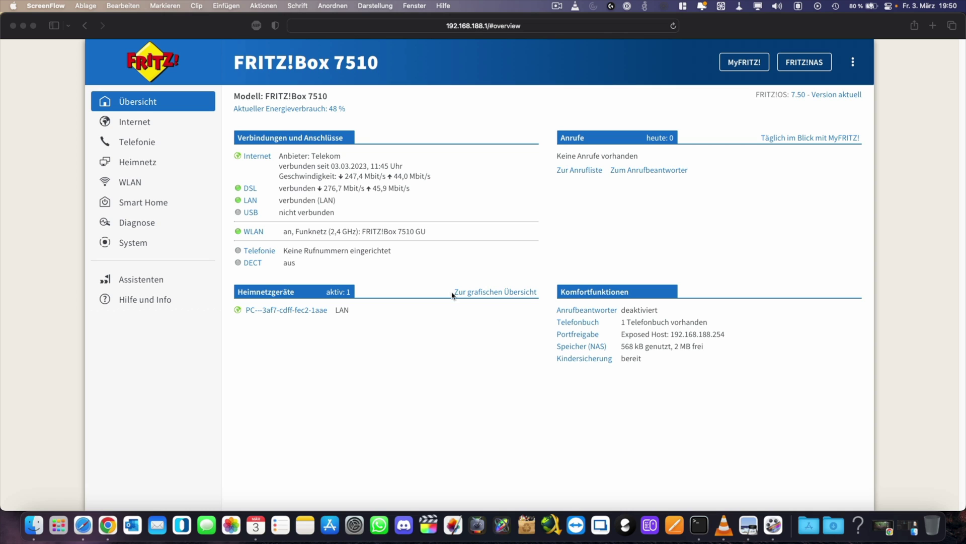
Step: Open the router's port sharing overview under Internet > Freigaben and highlight the exposed host's IPv4 address
click(134, 124)
click(133, 124)
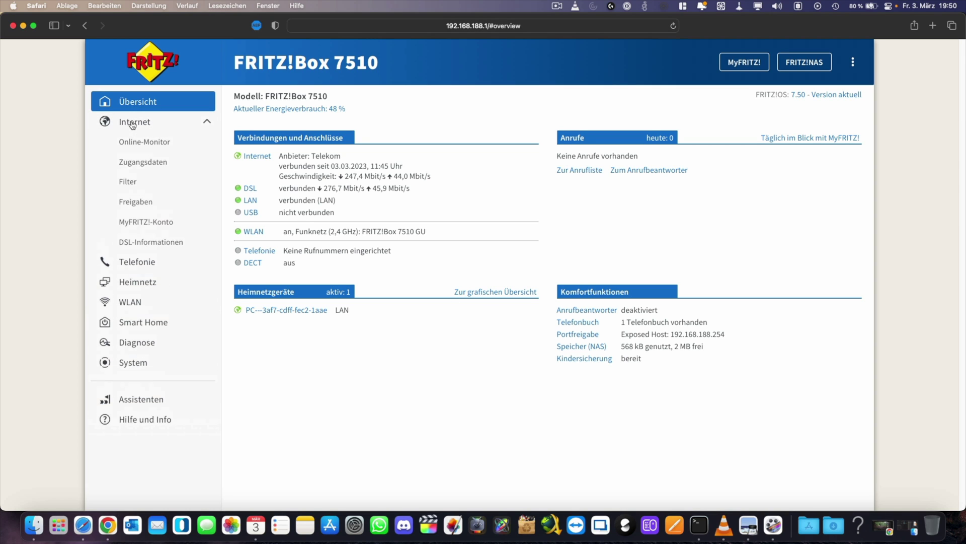
click(140, 207)
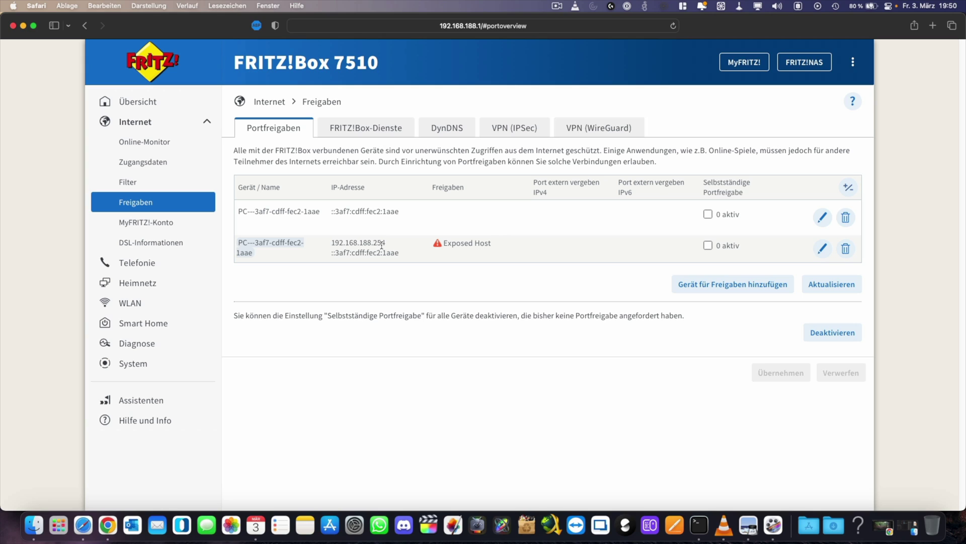
drag(386, 243, 330, 244)
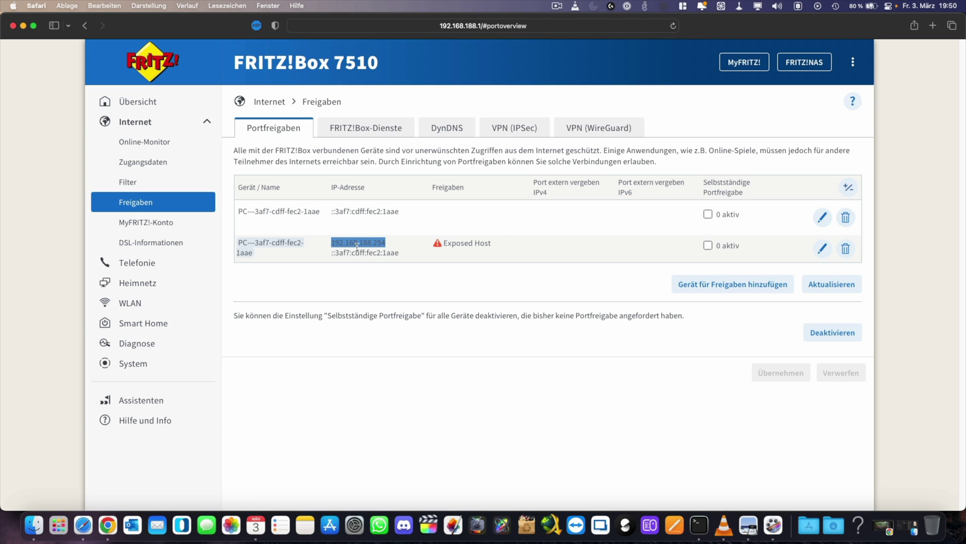
click(388, 249)
Step: Add a device for port sharing, choosing the inactive MacBook (MBP), and start a new share for it
click(704, 287)
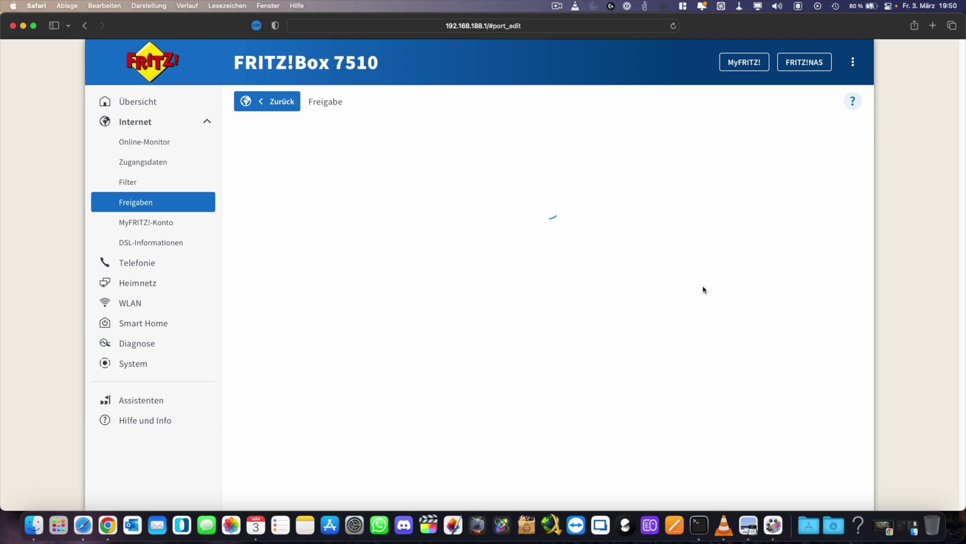
click(422, 142)
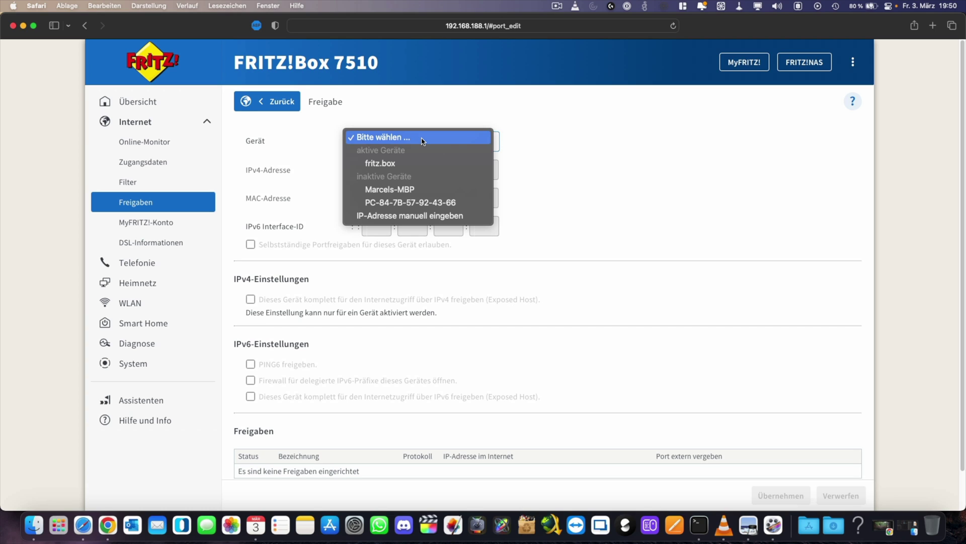
click(401, 191)
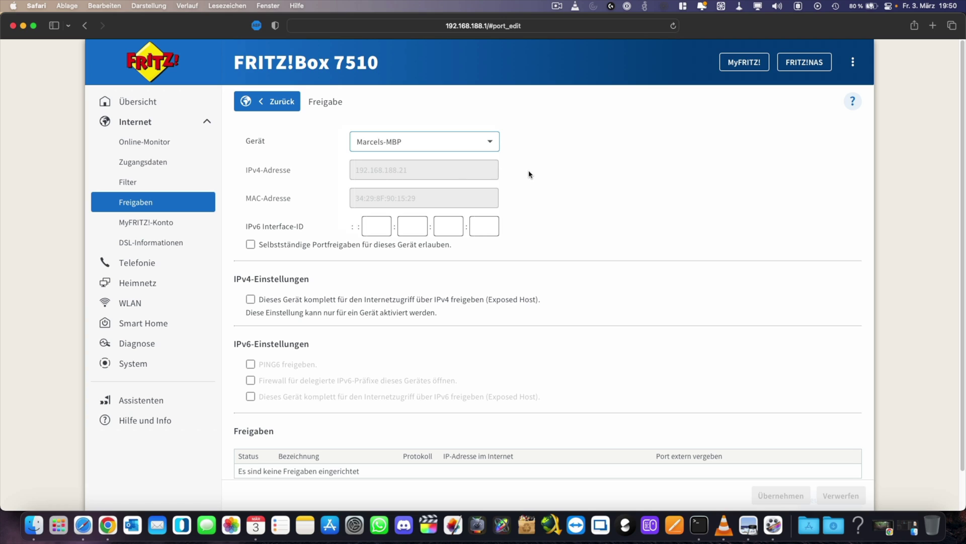
scroll(579, 195, down, 2)
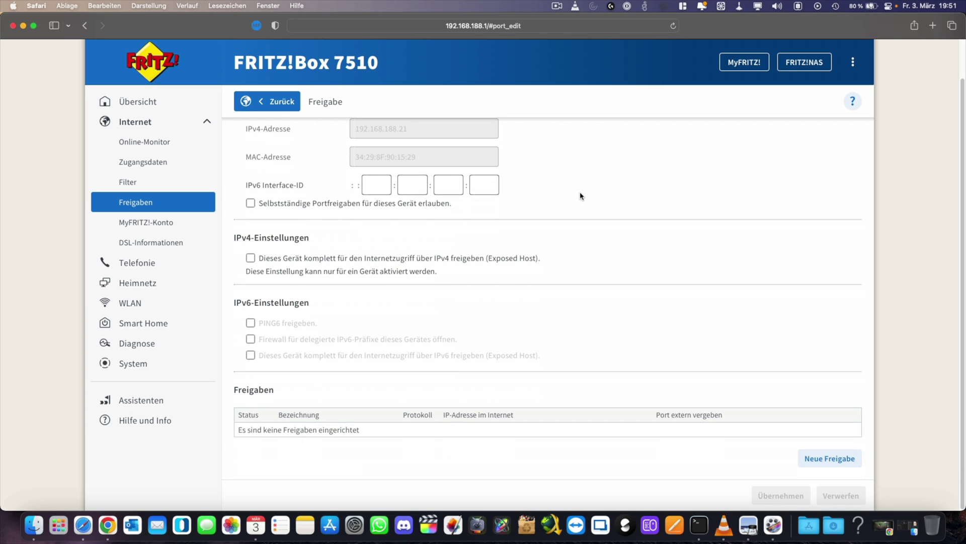
click(819, 462)
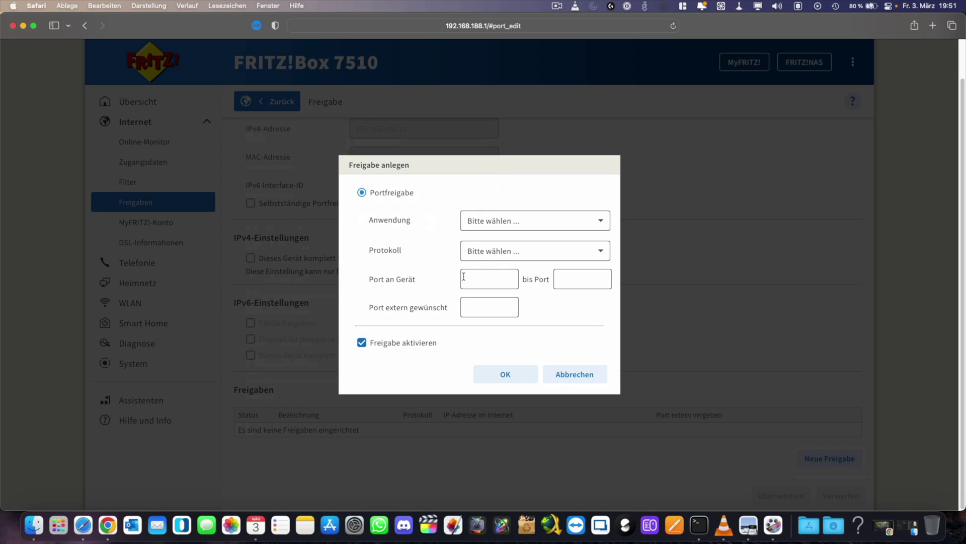
Step: Try the HTTPS-Server, HTTP-Server and MS Remotedesktop application presets for the new share
click(492, 222)
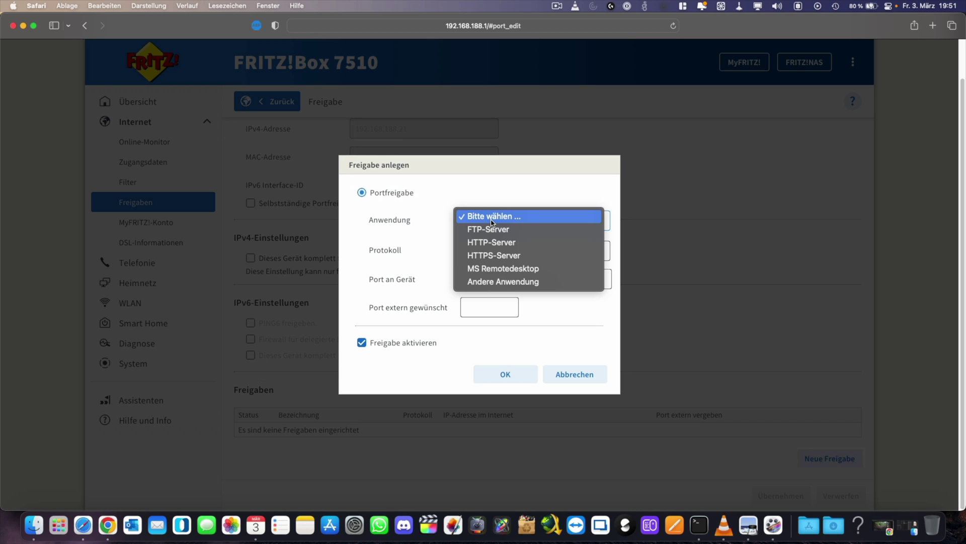
click(501, 255)
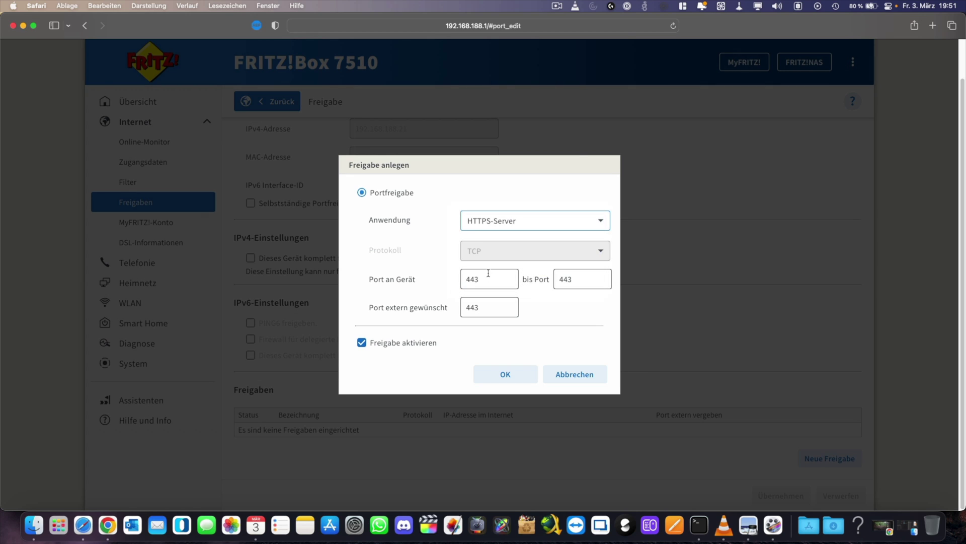
click(514, 222)
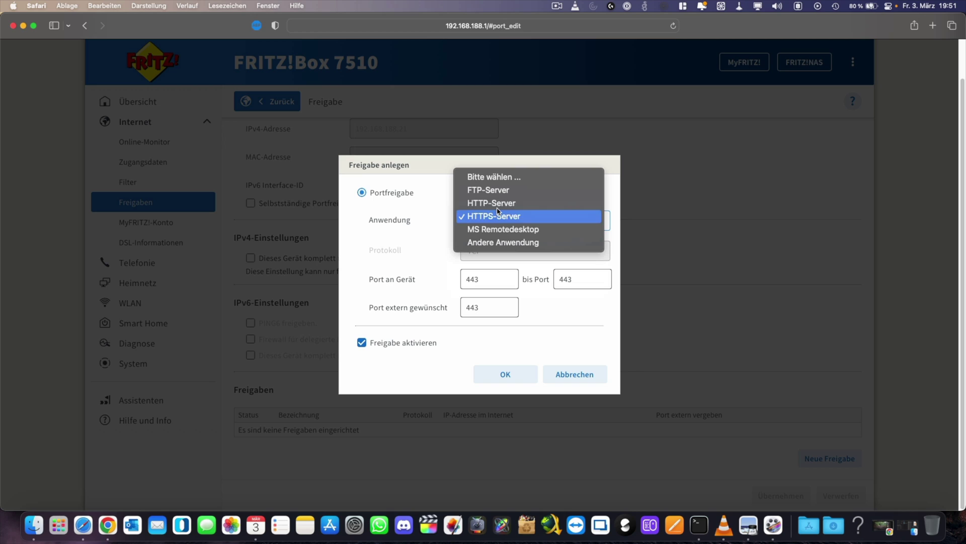
click(508, 201)
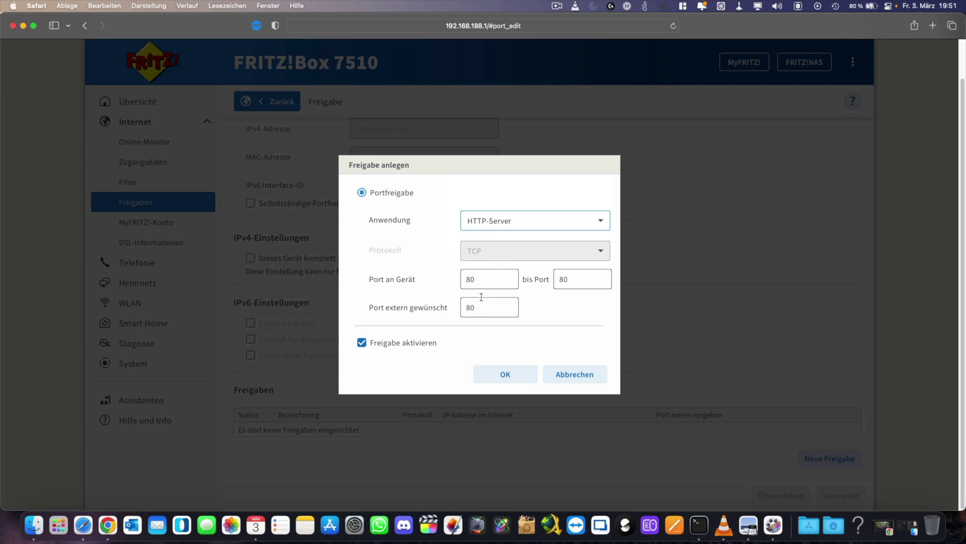
click(507, 226)
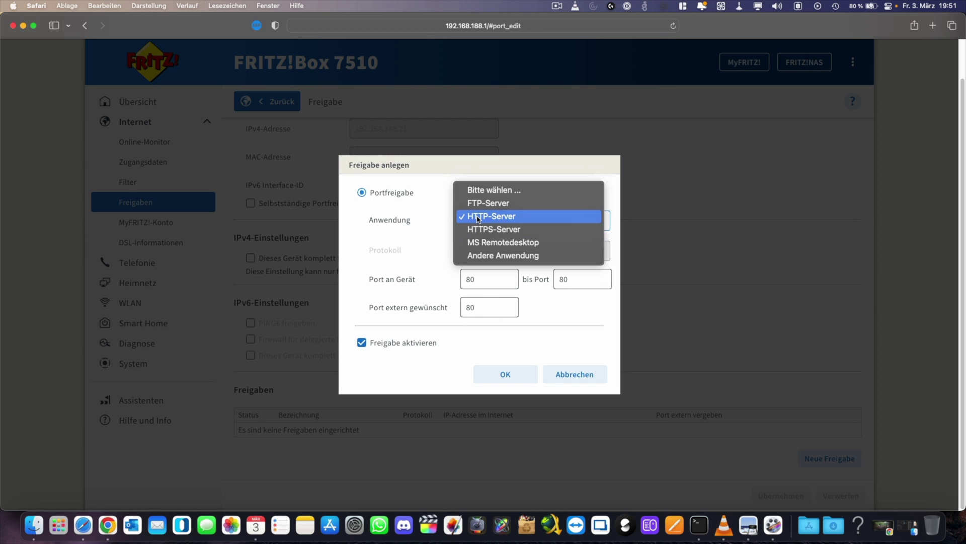
click(494, 243)
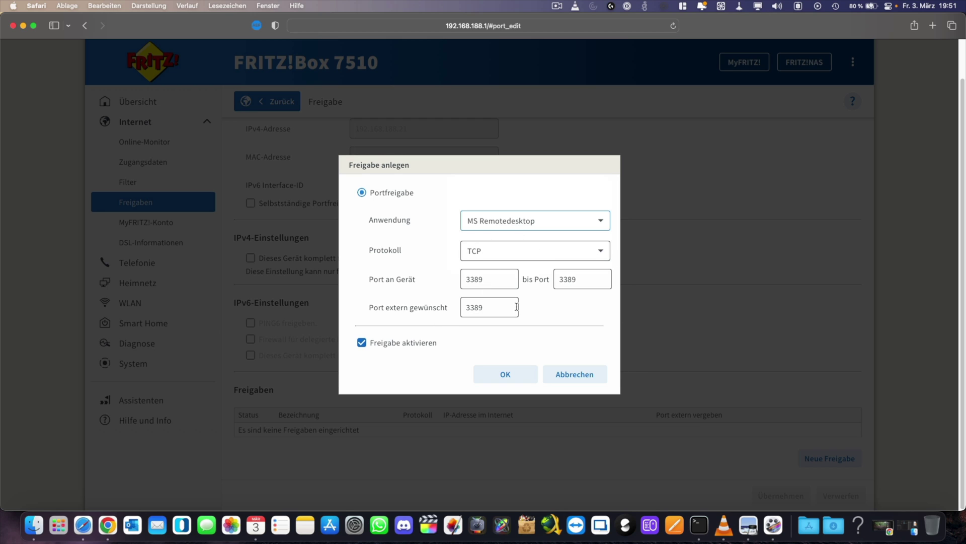
Step: Set the share's application to Andere Anwendung, name it VPN and choose the UDP protocol
click(512, 222)
click(498, 229)
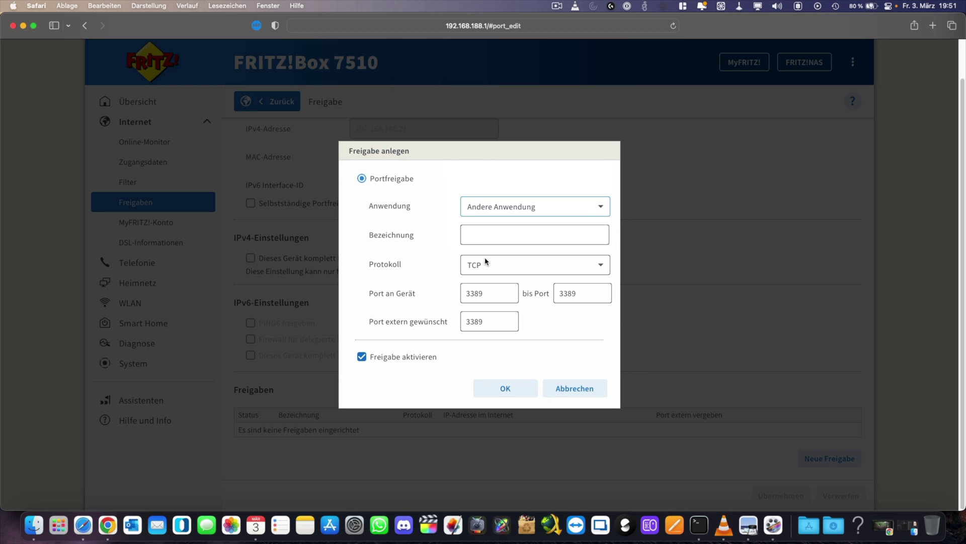
click(494, 265)
click(481, 274)
click(484, 264)
click(481, 247)
click(474, 238)
text(VPN)
click(485, 265)
click(487, 274)
Step: Set both the start and end device port of the VPN share to 5000, confirm it and apply the settings
double_click(491, 290)
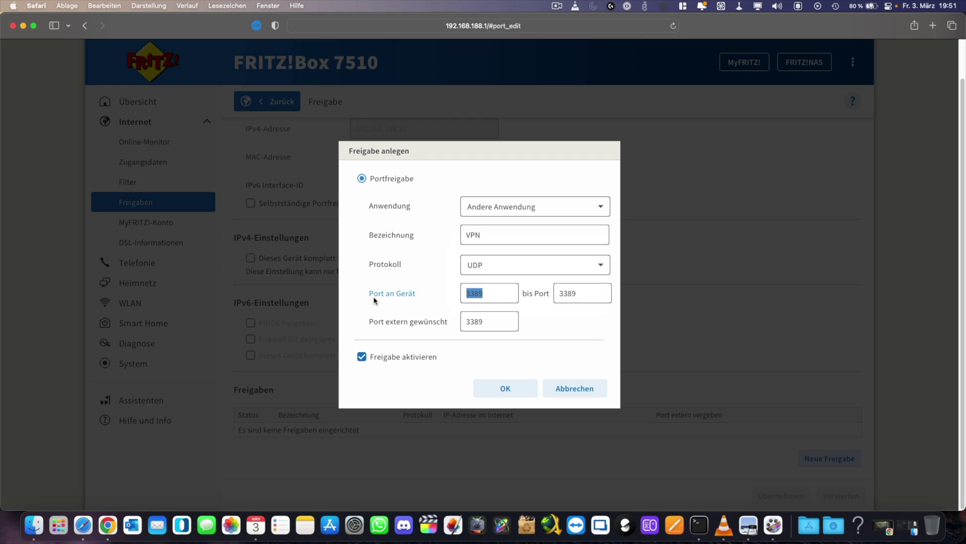
text(5000)
double_click(574, 293)
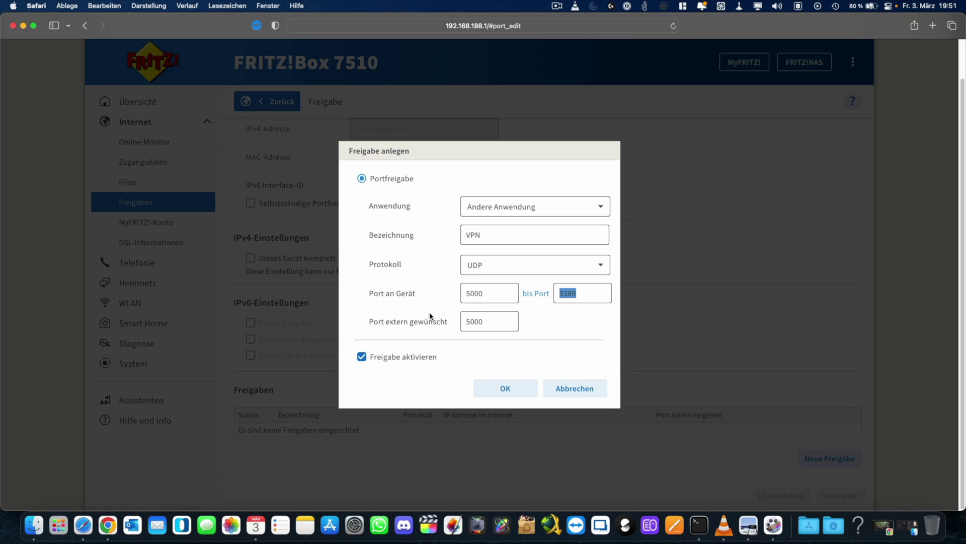
text(5000)
click(505, 389)
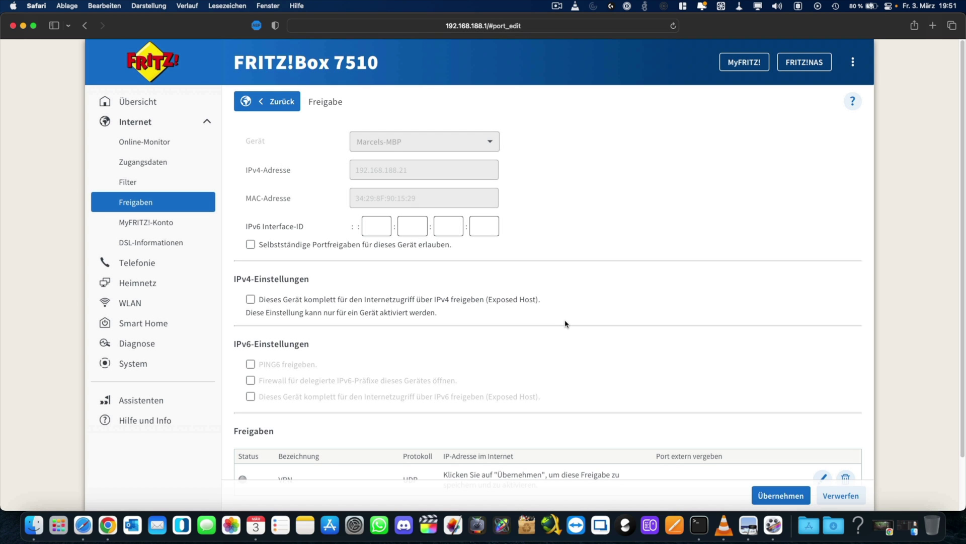
scroll(675, 386, down, 2)
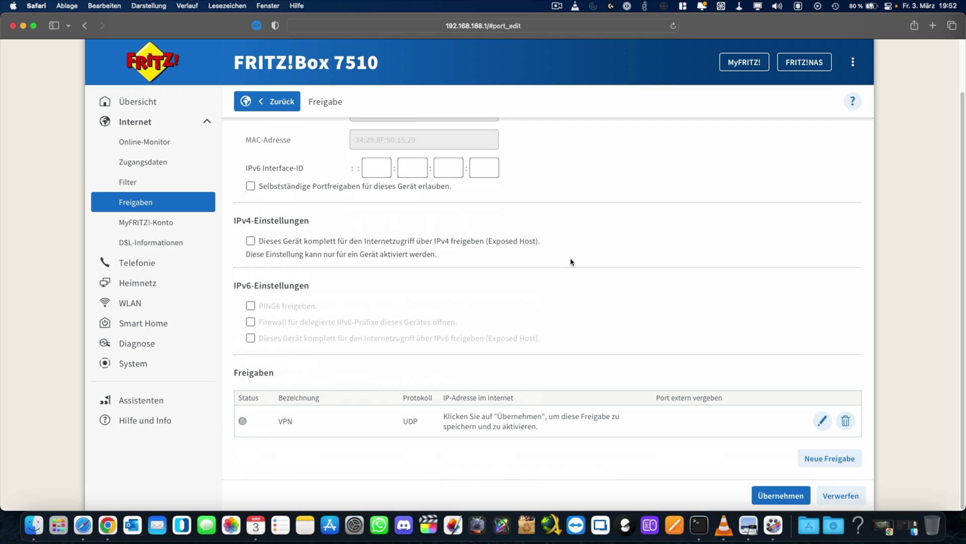
click(770, 496)
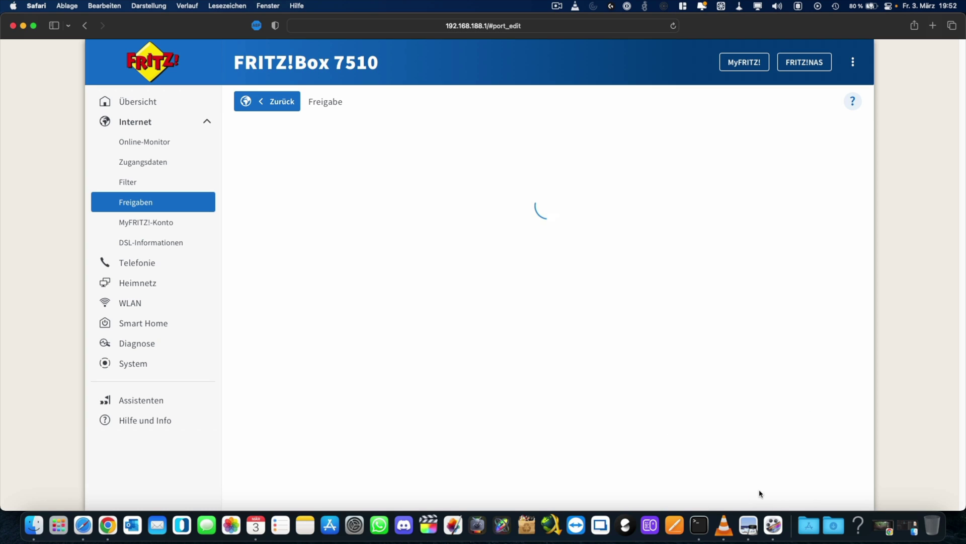